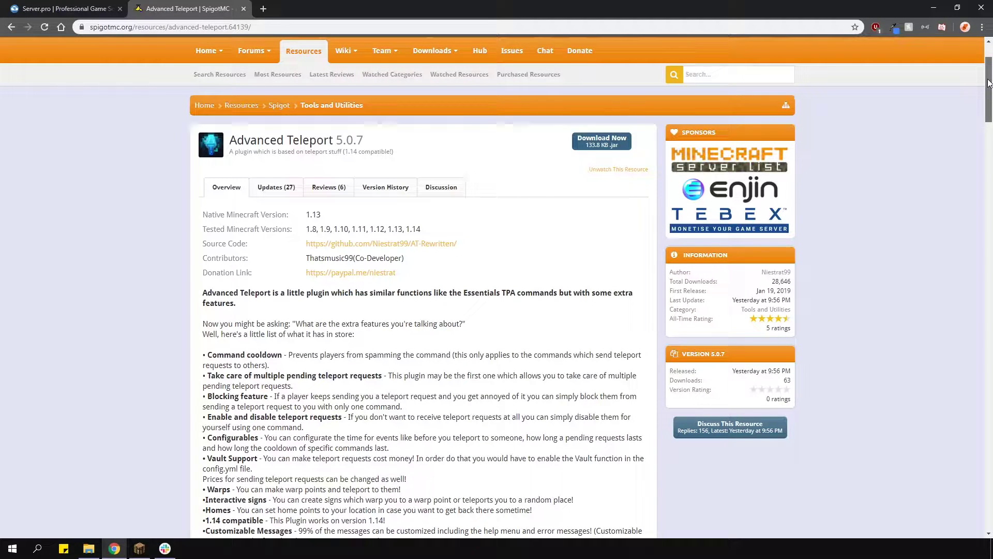
Scroll through the Advanced Teleport 5.0.7 SpigotMC page to read its commands, config and sign instructions.
mouse_move(989, 83)
left_mouse_down()
mouse_move(991, 366)
mouse_move(991, 93)
left_mouse_up()
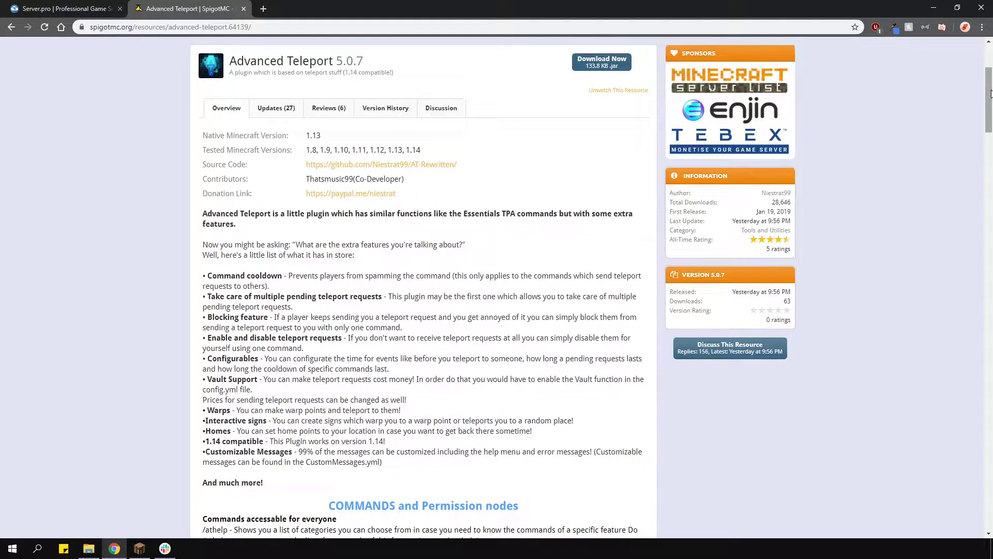
Search the Server.pro Spigot plugin catalogue for 'advanced teleport'.
left_click(91, 8)
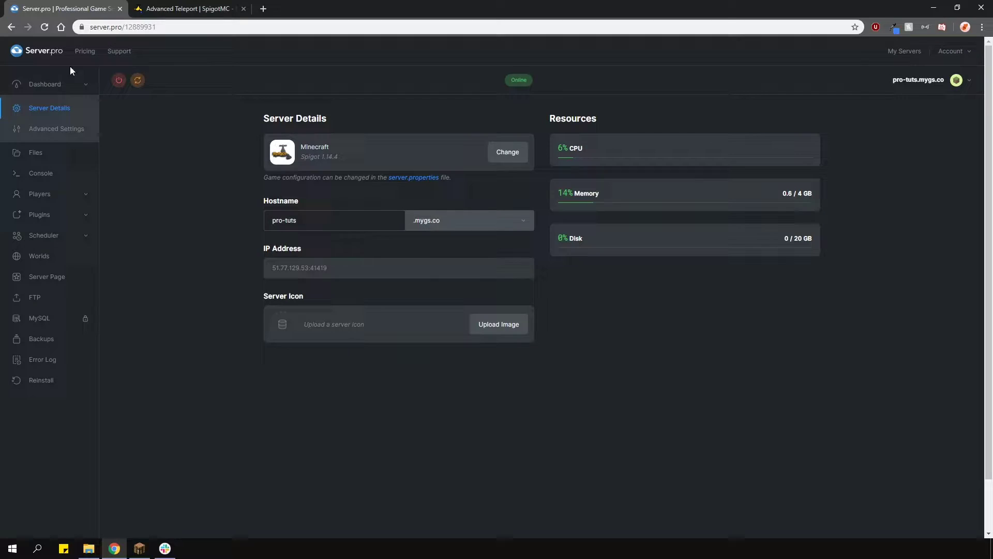
left_click(45, 214)
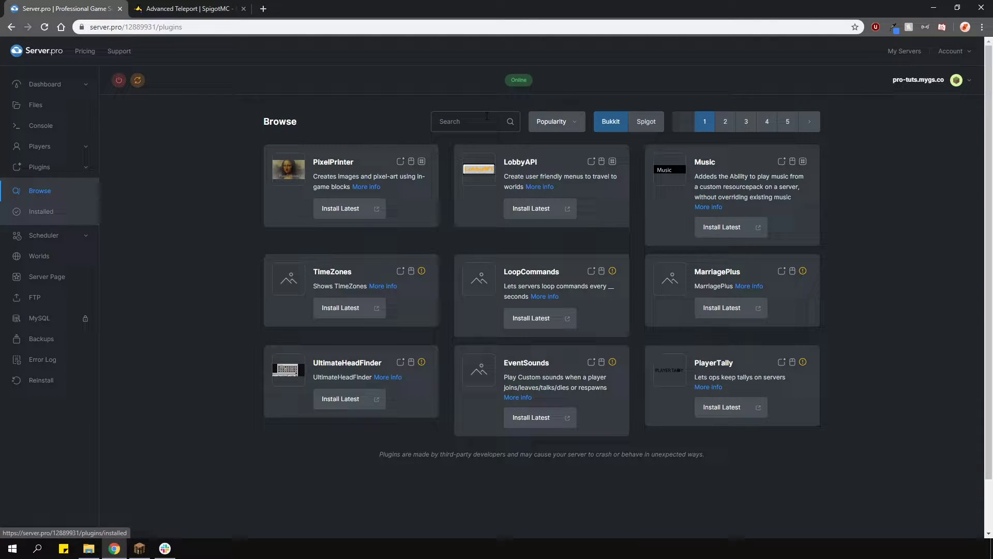
left_click(640, 123)
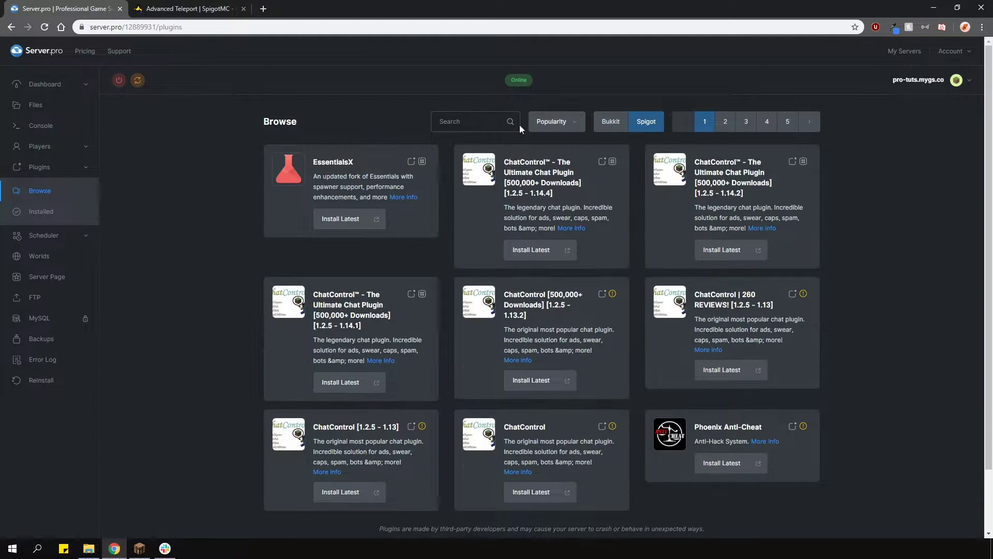
left_click(463, 122)
type("advanced teleport")
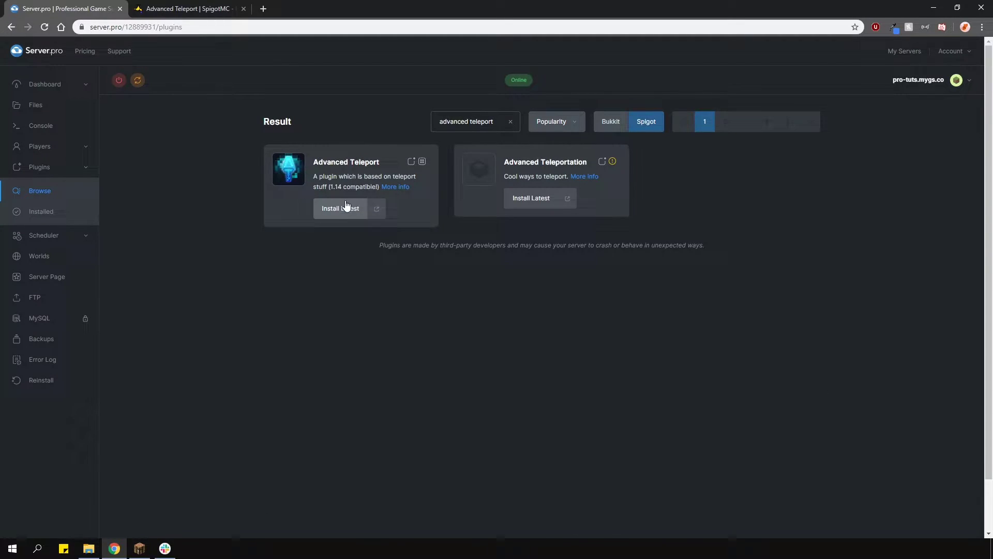
Install the latest Advanced Teleport, restart the server, and return to the SpigotMC page.
left_click(344, 208)
left_click(137, 80)
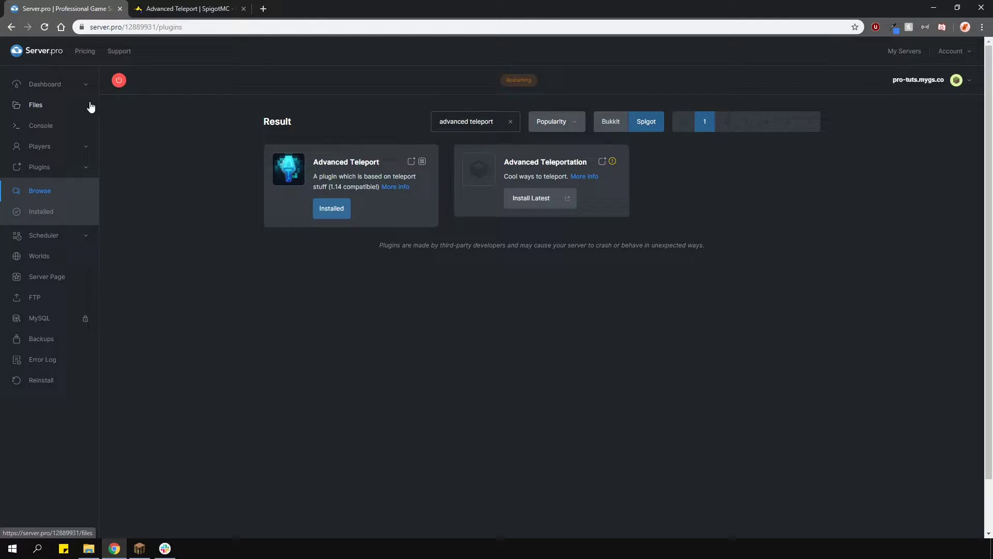
left_click(170, 9)
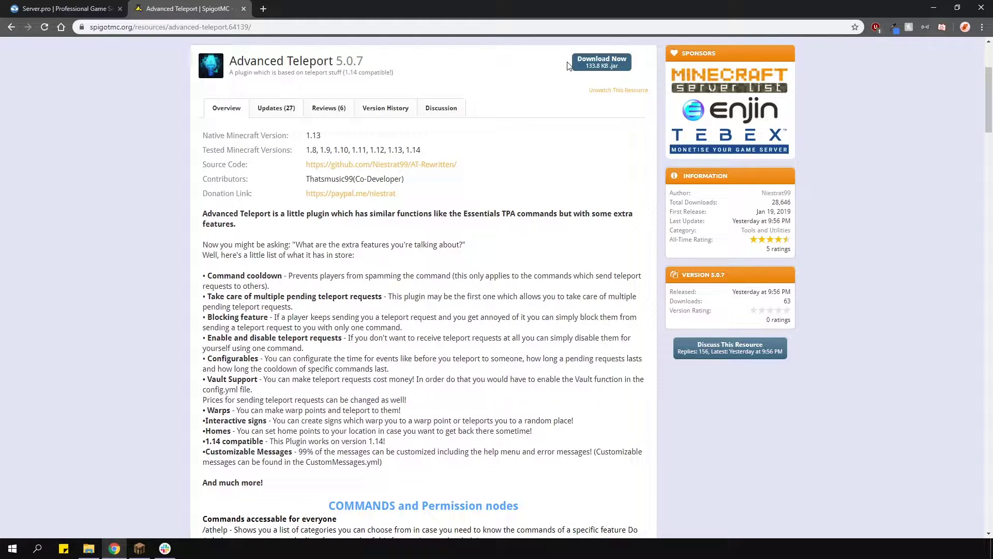
Check that AdvancedTeleport-5.0.3 appears in the server's installed plugins list.
left_click(61, 9)
left_click(58, 221)
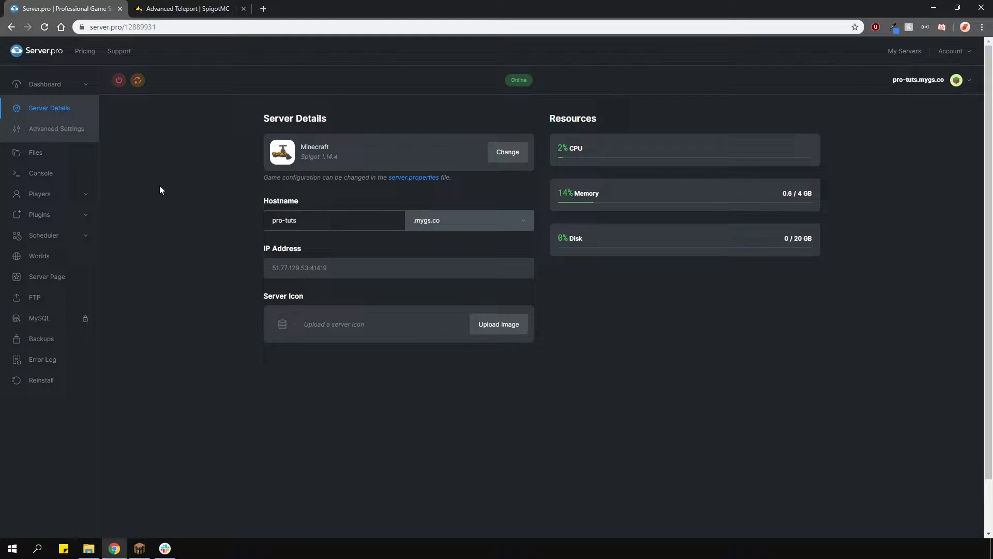
Open plugins > AdvancedTeleport > config.yml in the Server.pro file editor.
left_click(296, 206)
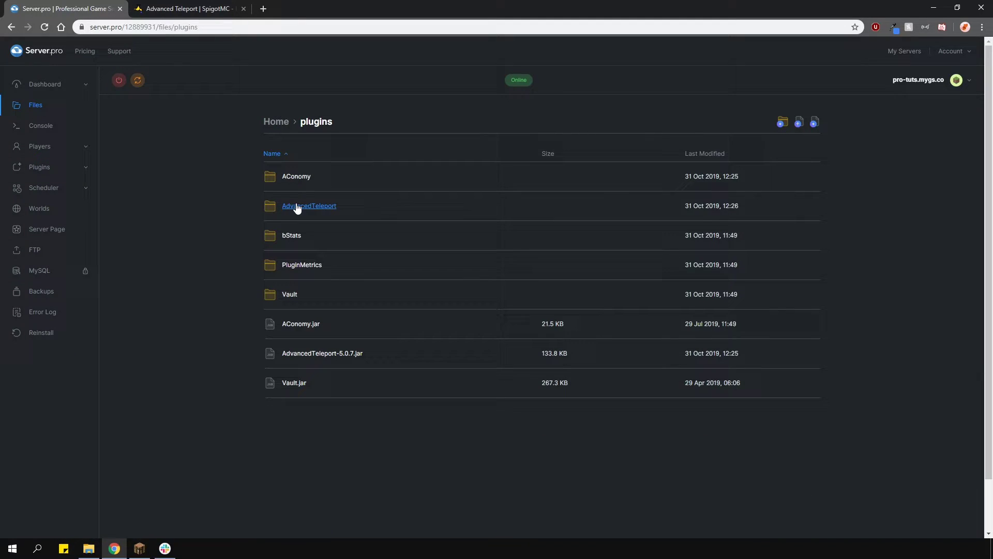
left_click(297, 207)
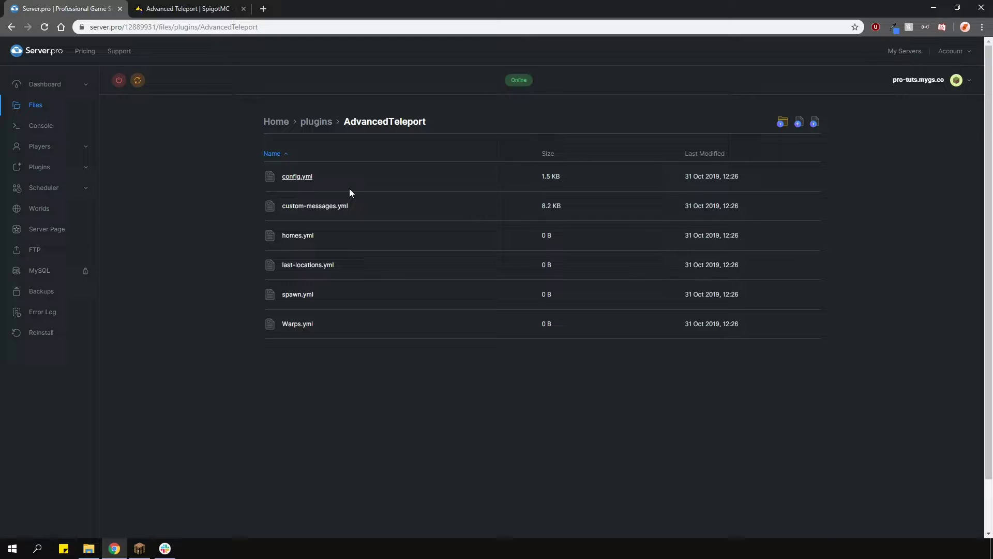
left_click(297, 176)
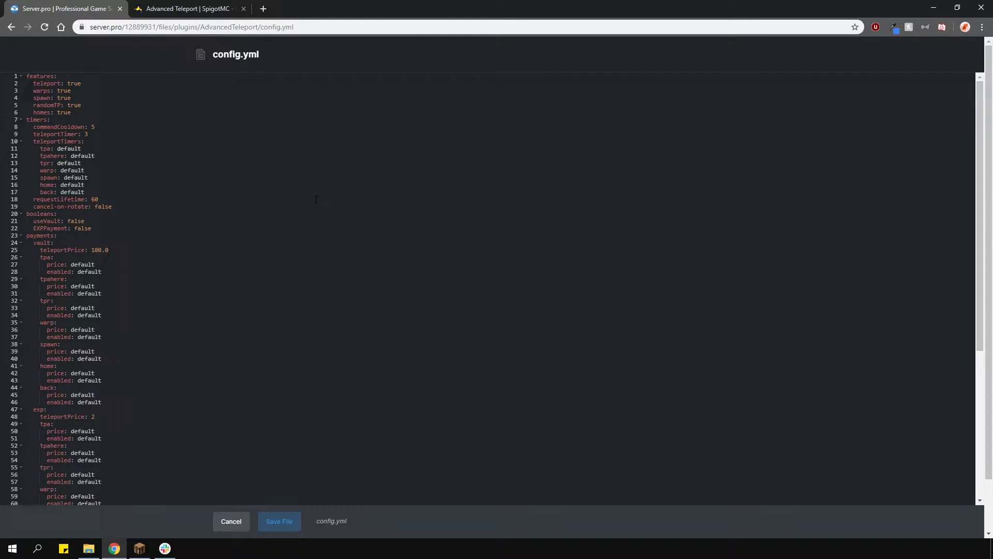
Change useVault on line 21 from false to true, save config.yml, and return to Server Details.
left_click(87, 219)
double_click(87, 220)
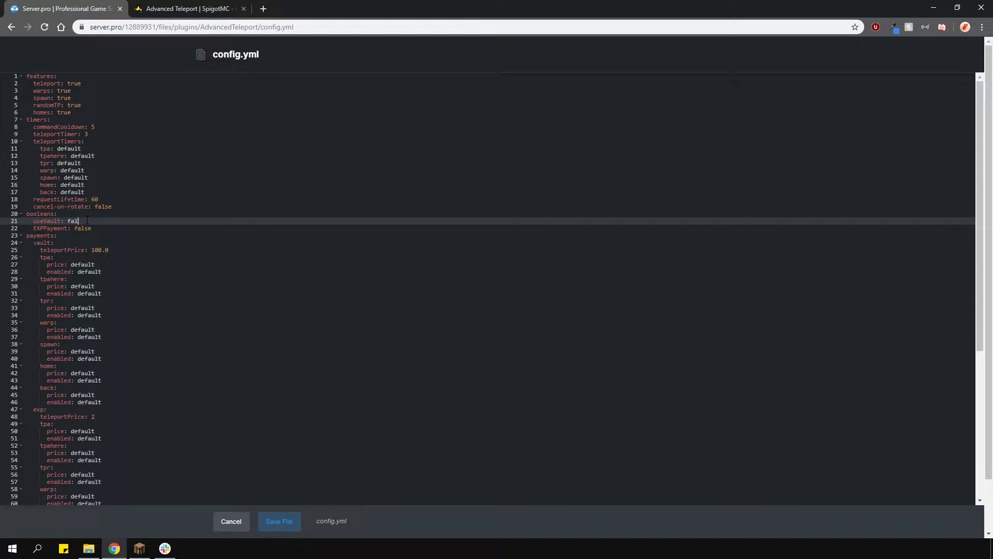
key("BackSpace")
type("true")
left_click_drag(983, 156, 984, 237)
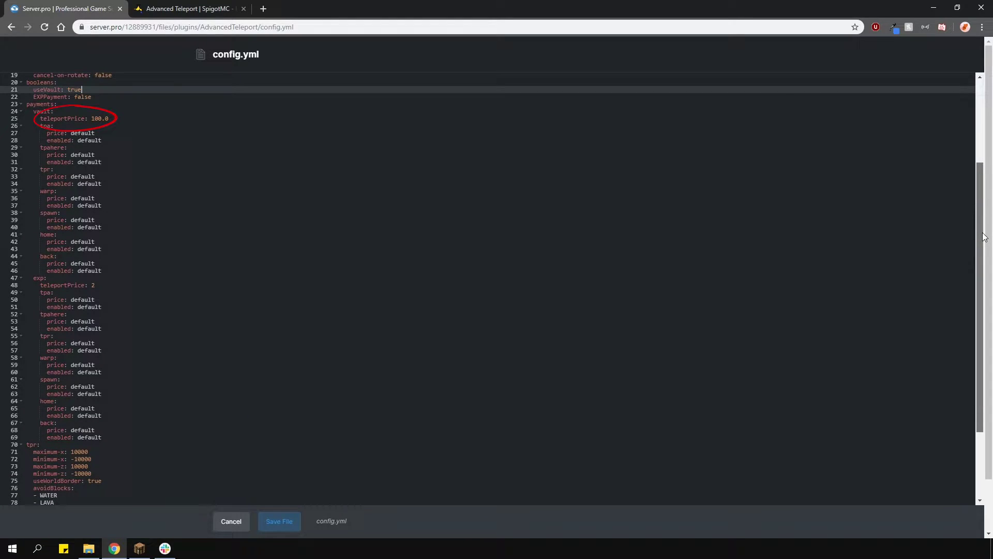
left_click_drag(985, 237, 979, 304)
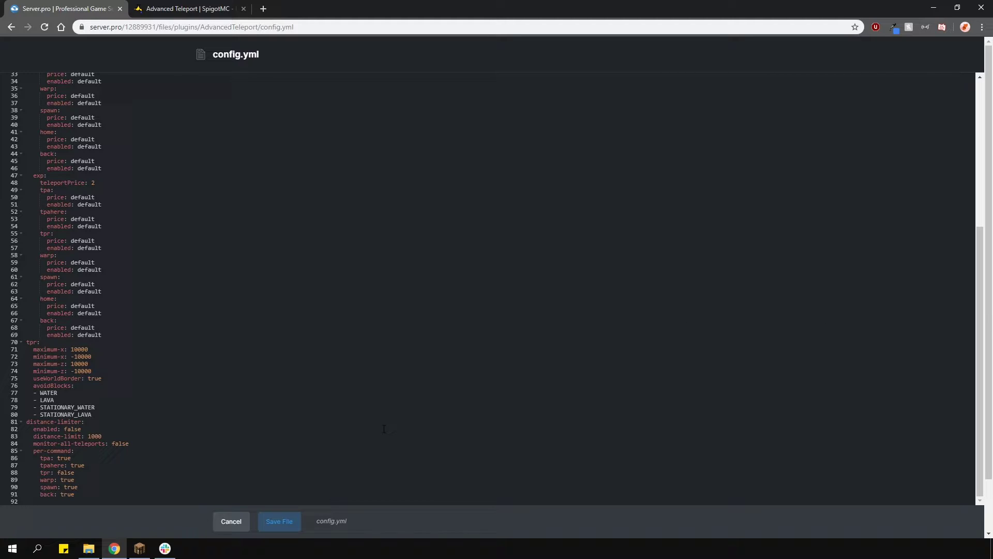
left_click(274, 522)
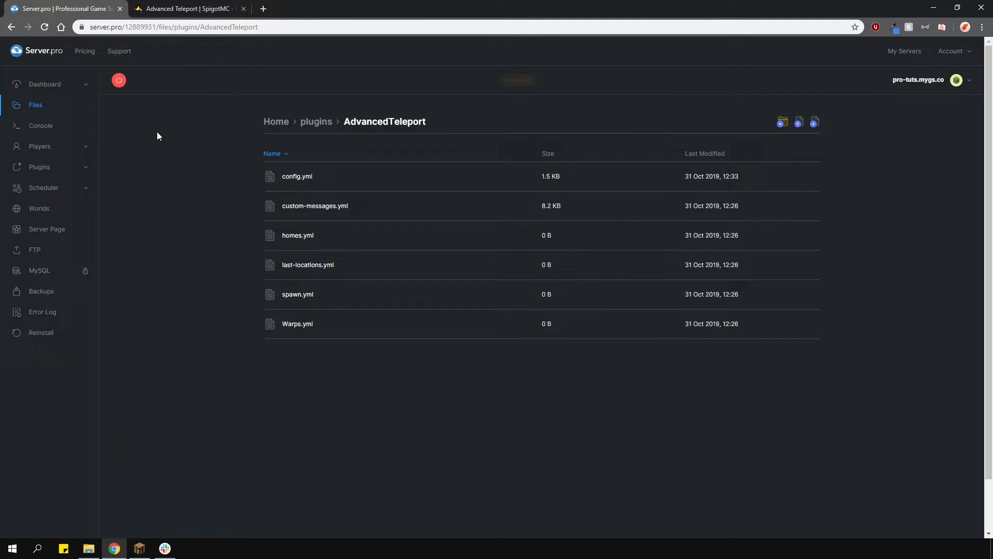
left_click(59, 81)
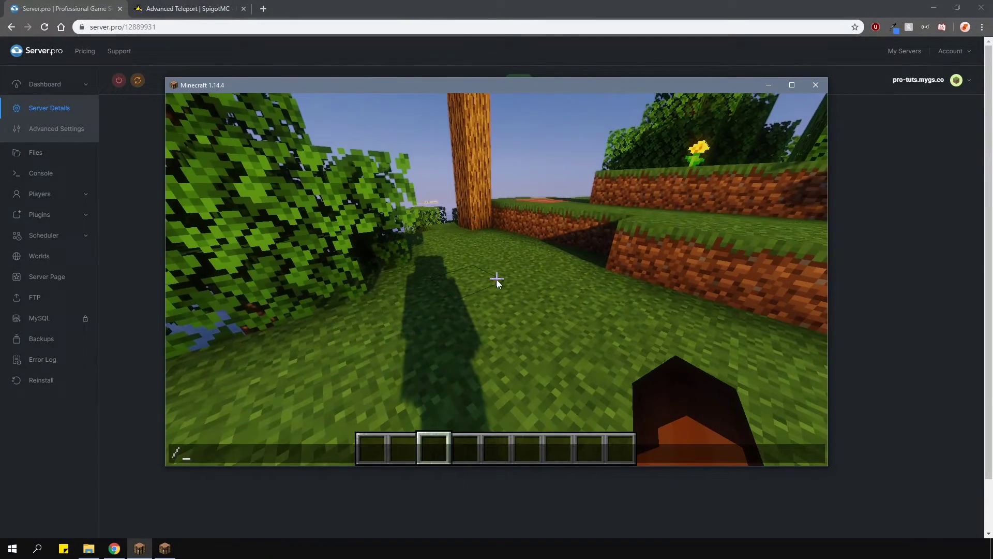
Set the spawn point with /setspawn and a home named testhome.
type("spawn")
key("Return")
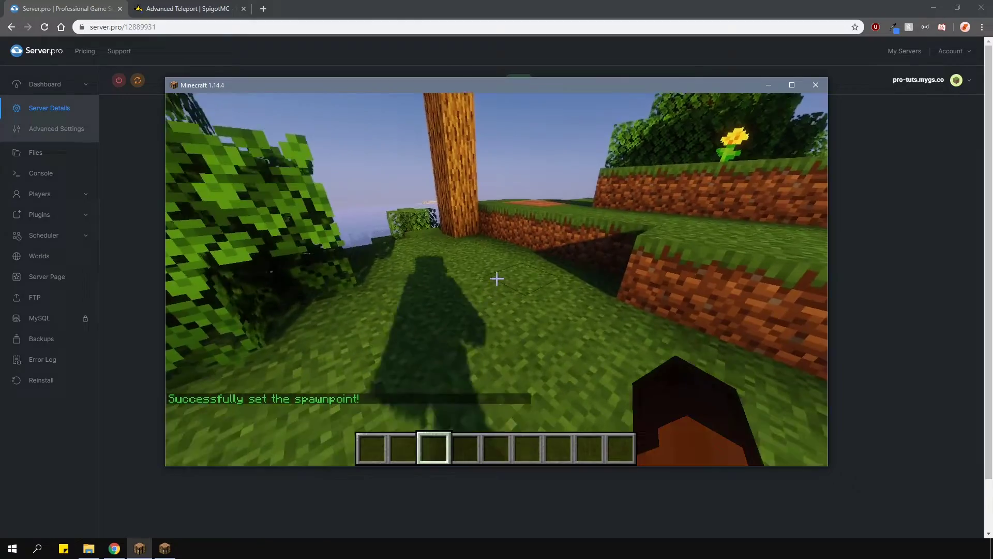
type("/set")
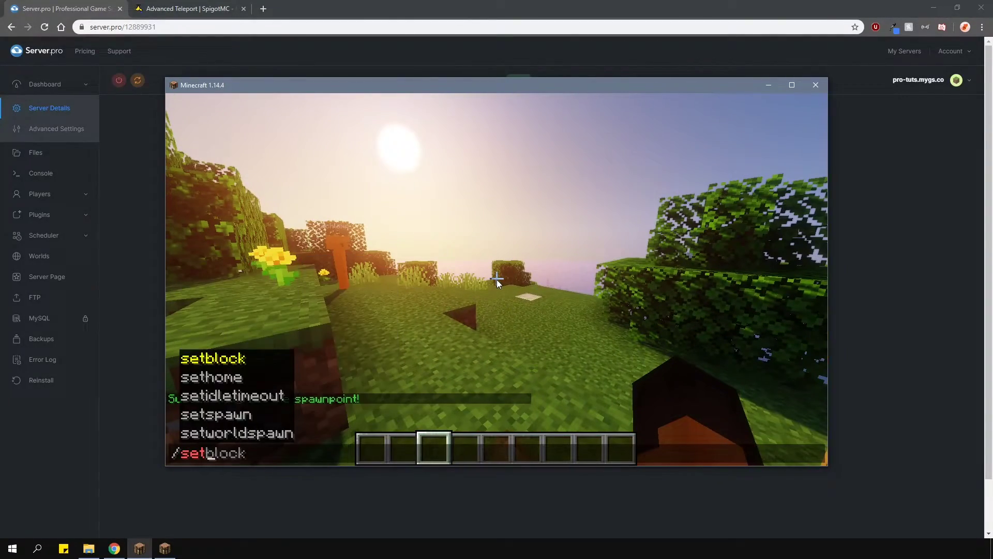
type("home testhome")
key("Return")
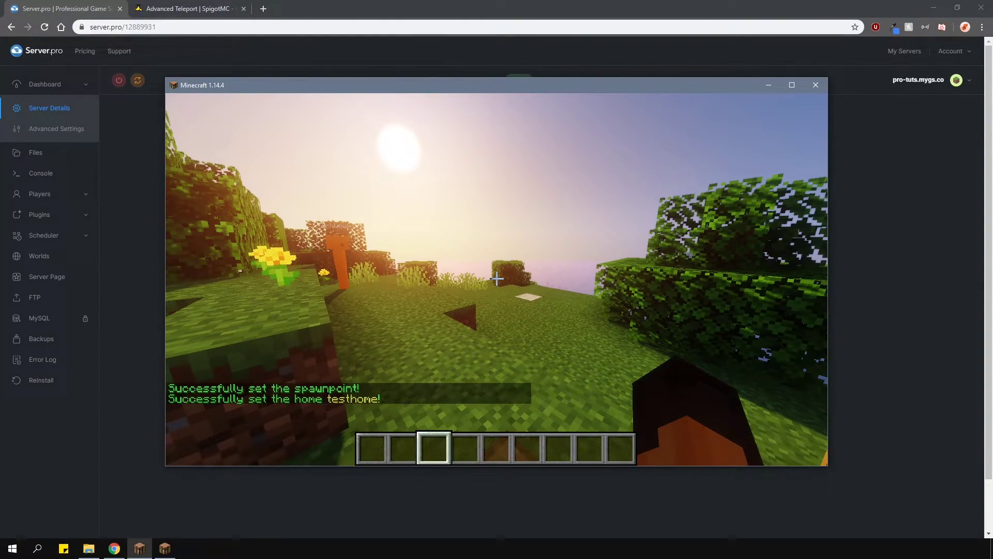
Teleport to spawn, then home to testhome for $100, and fly up above the trees.
type("/spawn")
key("Return")
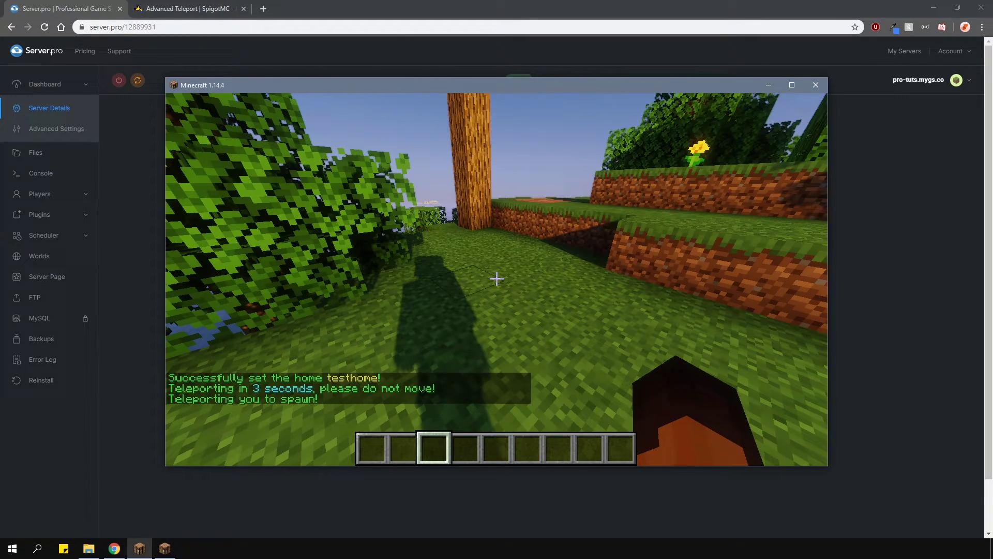
type("/home testhome")
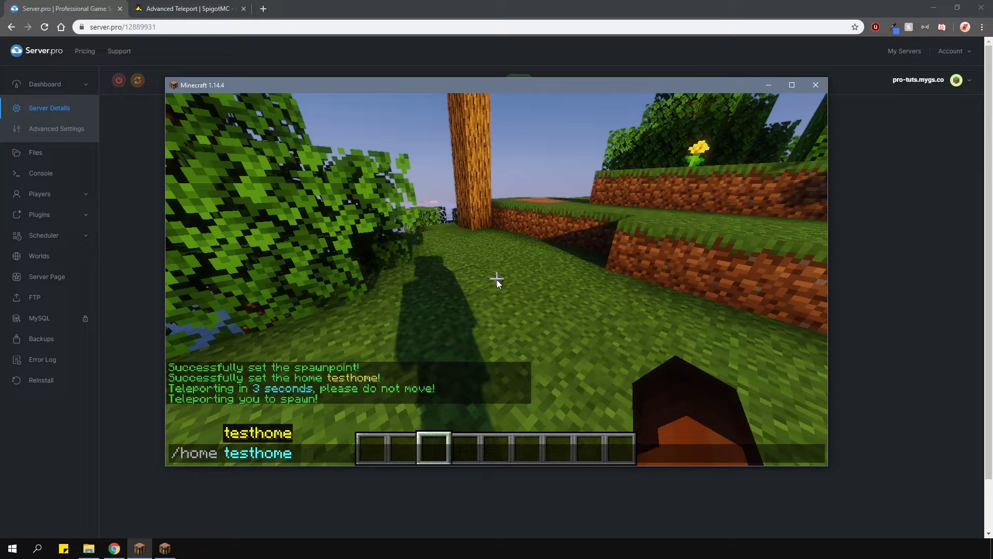
key("Return")
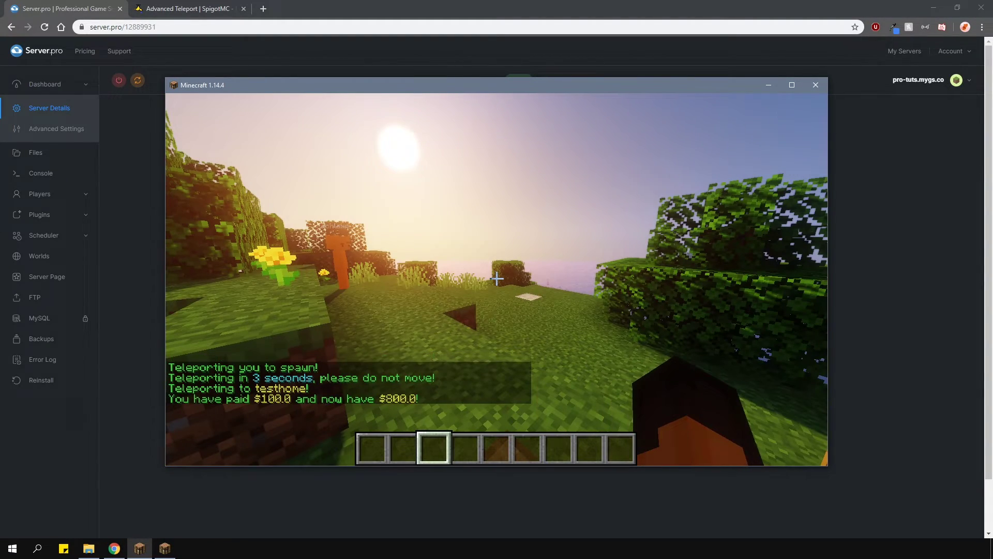
key("w")
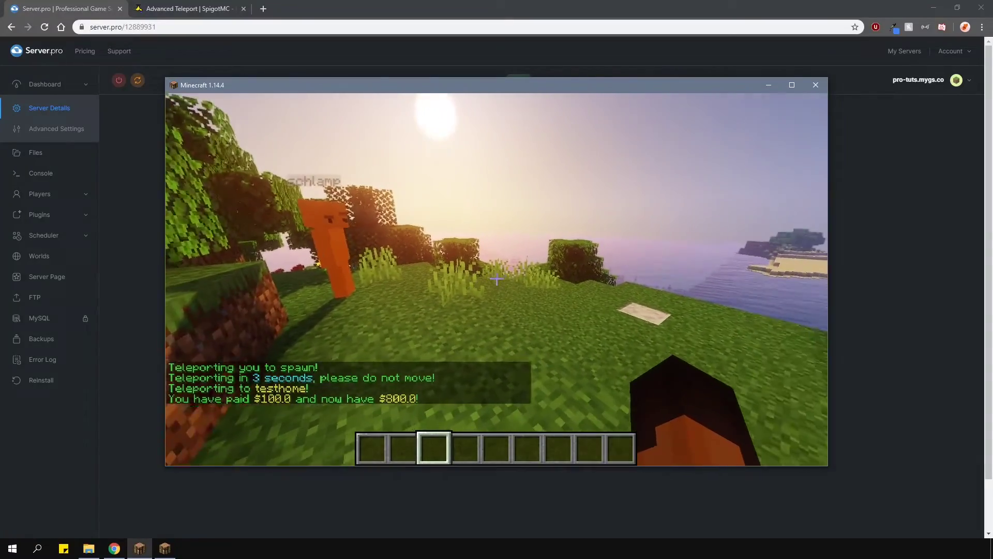
key("w")
key("space")
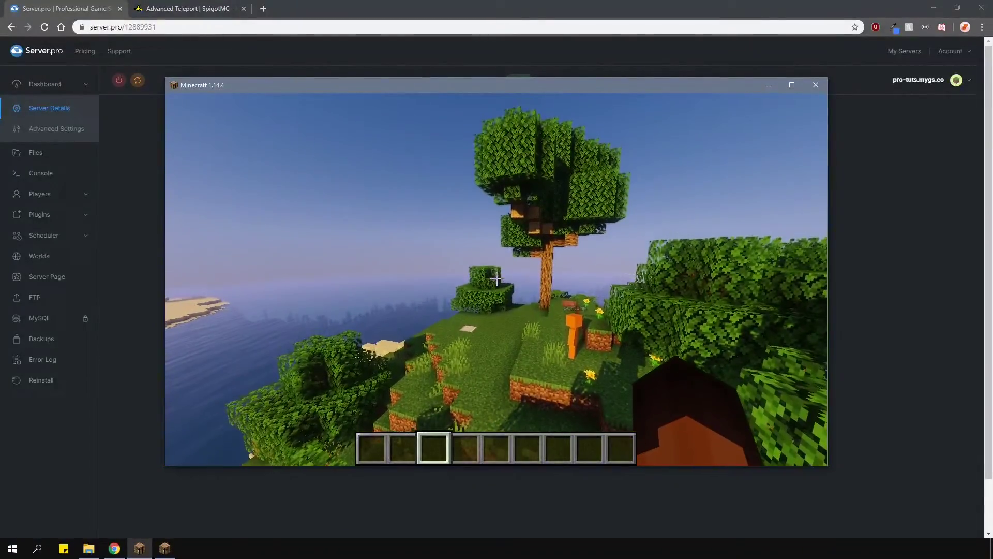
Create the treewarp warp with /warp set treewarp, then teleport there with /warp treewarp.
type("/warp set")
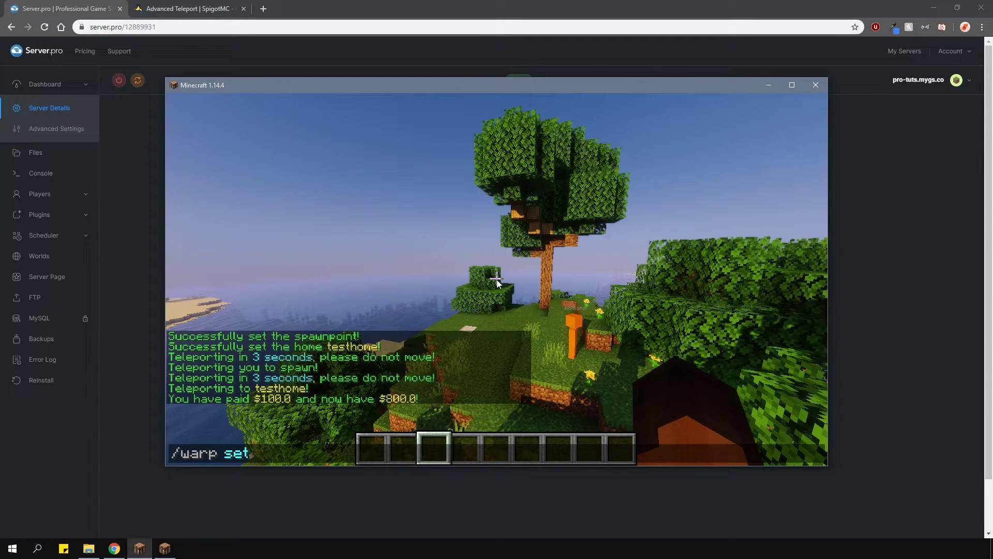
type(" treewarp")
key("Return")
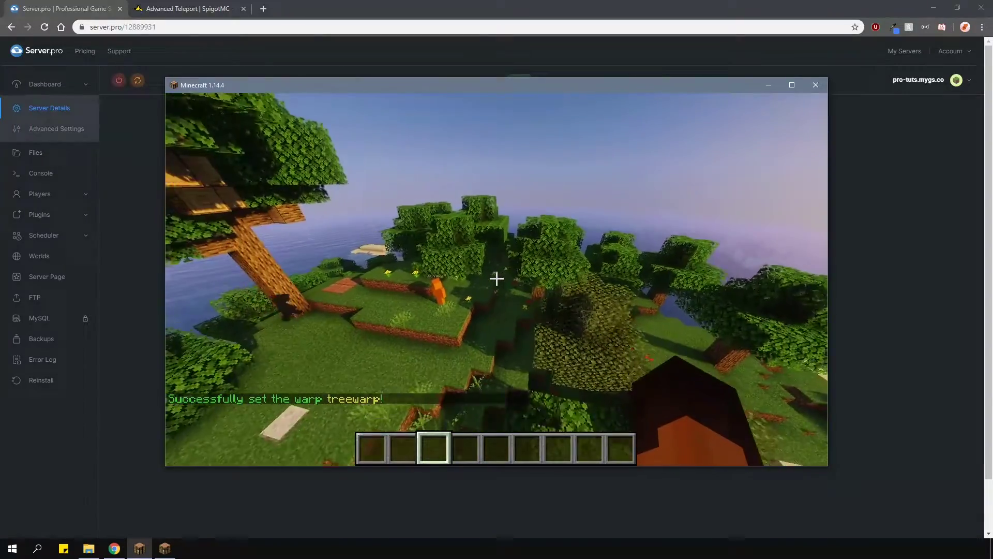
type("/warp treewarp")
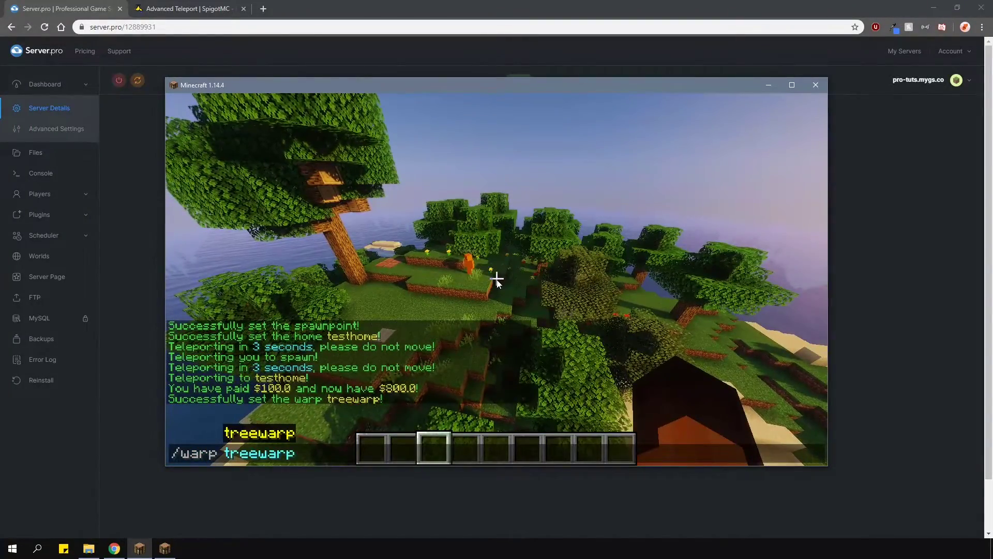
key("Return")
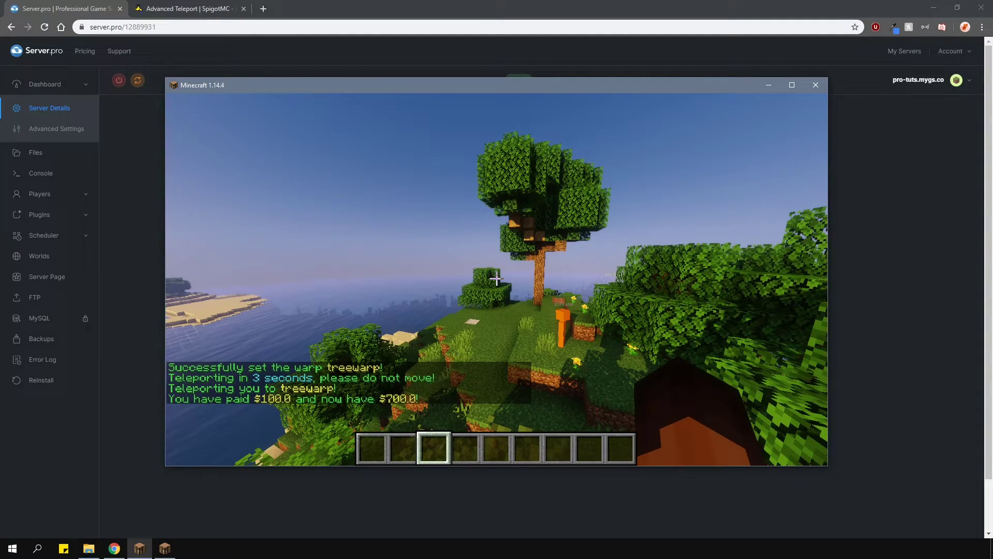
Send a /tpa request to the second player and accept it with /tpayes on their client.
key("t")
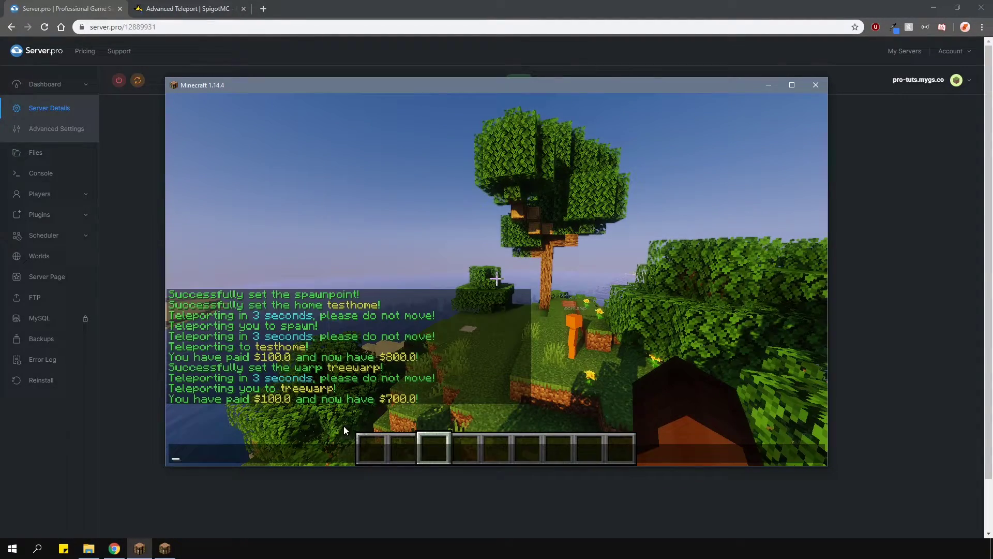
key("Escape")
type("/tpa s")
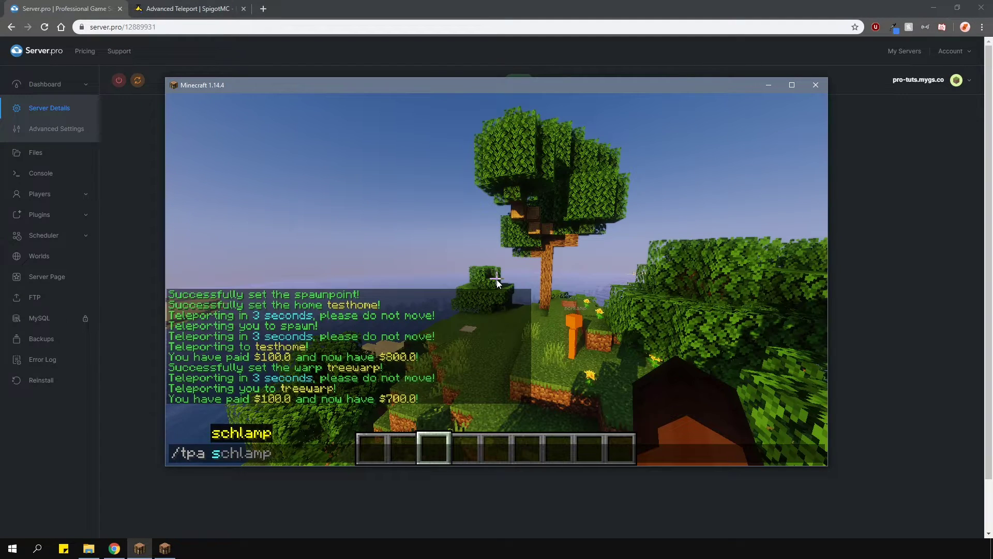
key("Tab")
key("Return")
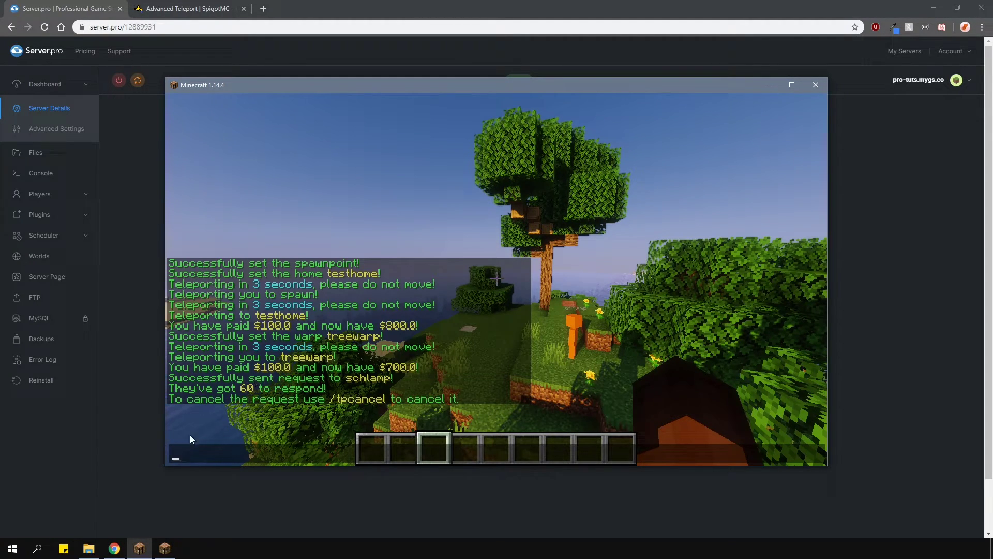
left_click(166, 549)
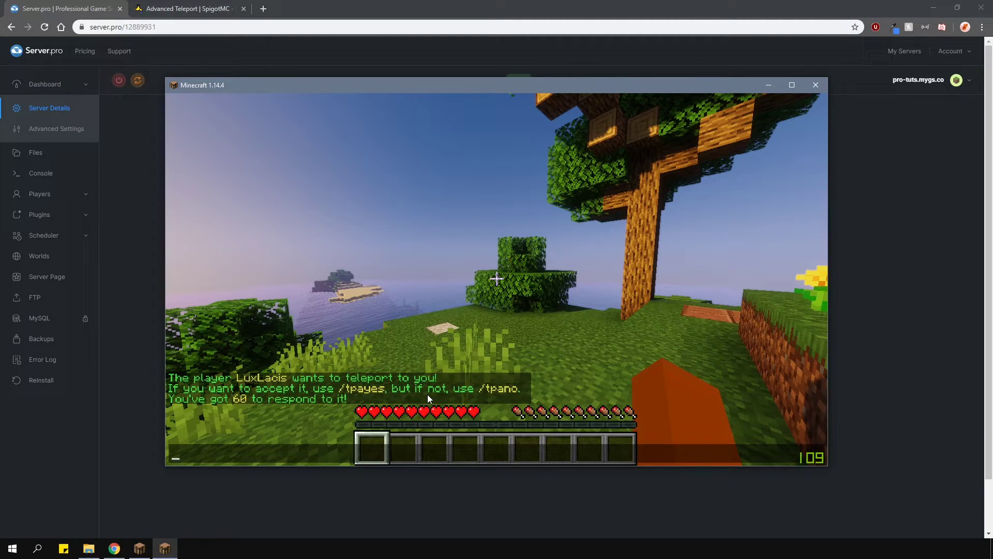
type("/tpa")
key("BackSpace")
type("yes")
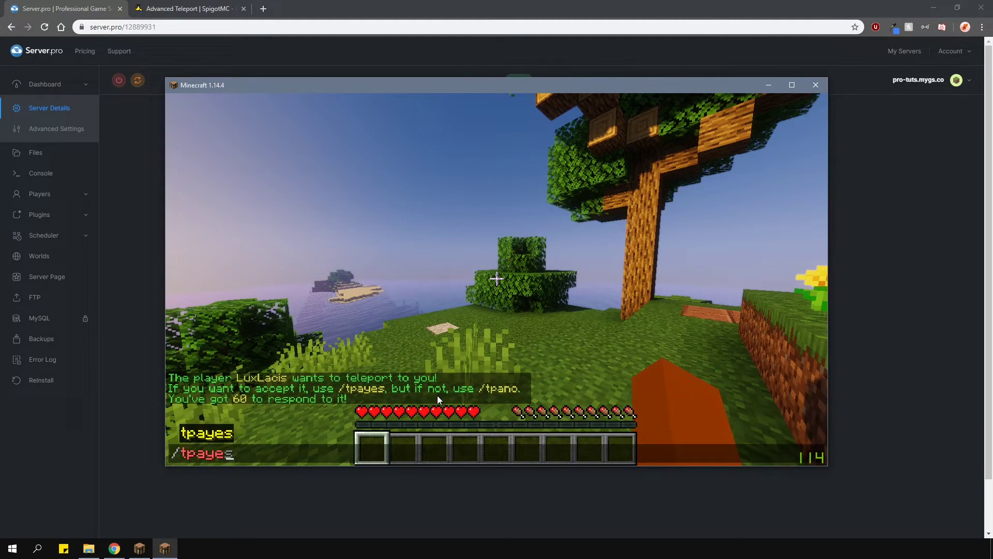
key("Return")
Send a /tpahere request from the first player and accept it on the second client.
left_click(145, 552)
key("Escape")
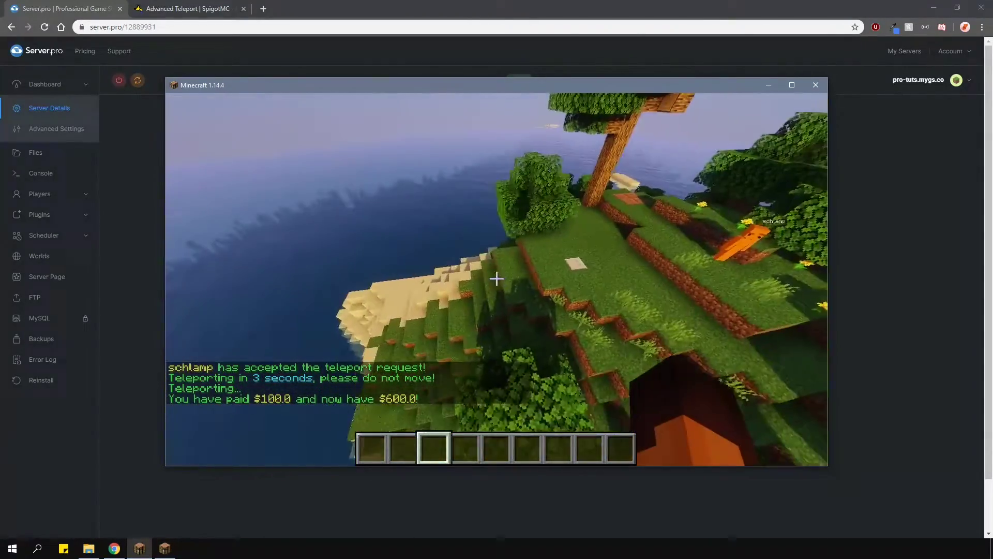
type("/tpa")
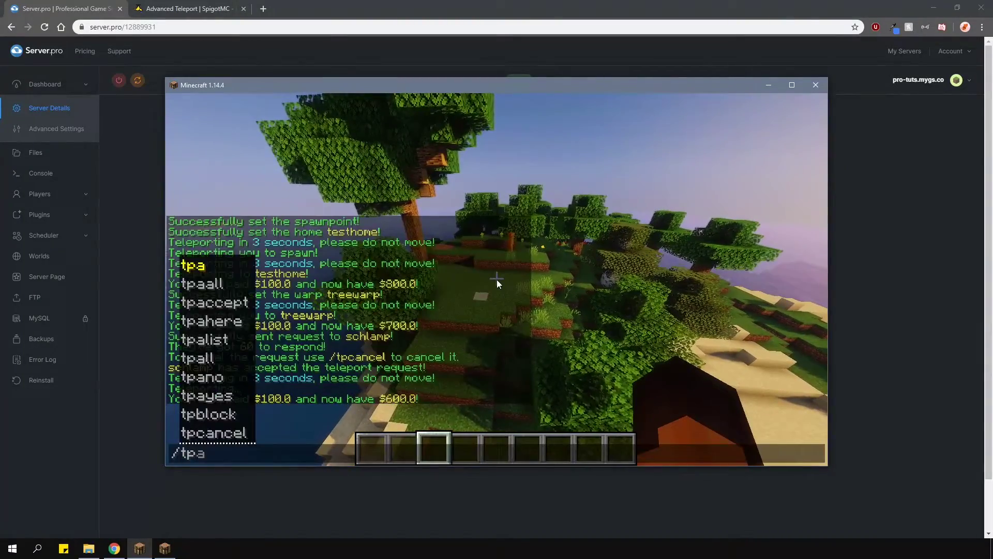
key("Tab")
key("Tab")
key("Tab")
key("Tab")
key("Tab")
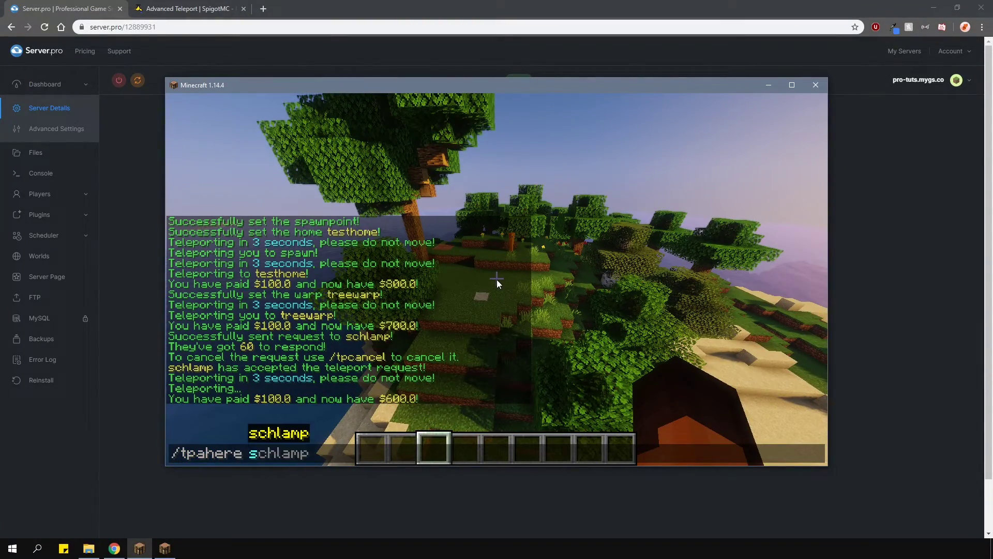
key("Return")
key("t")
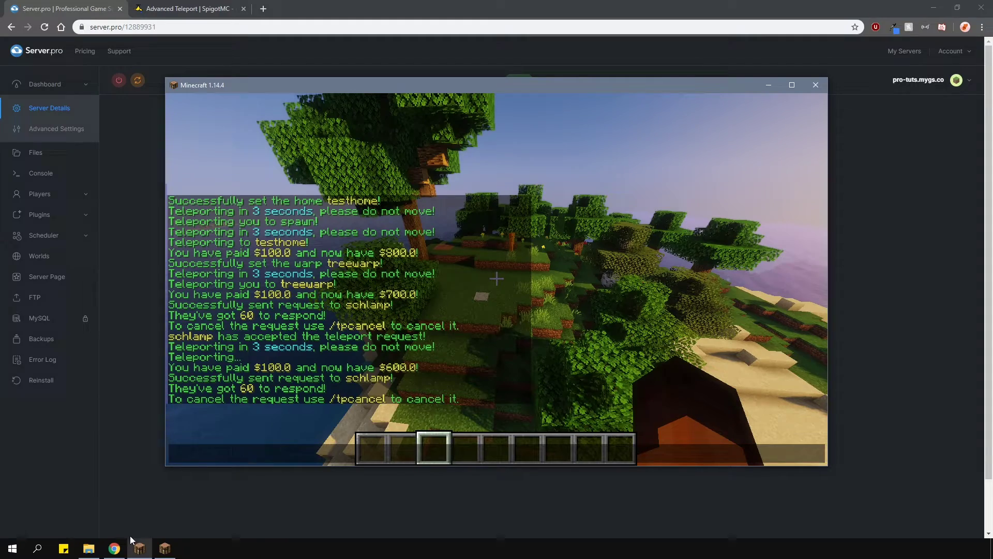
left_click(164, 548)
type("/tpayes")
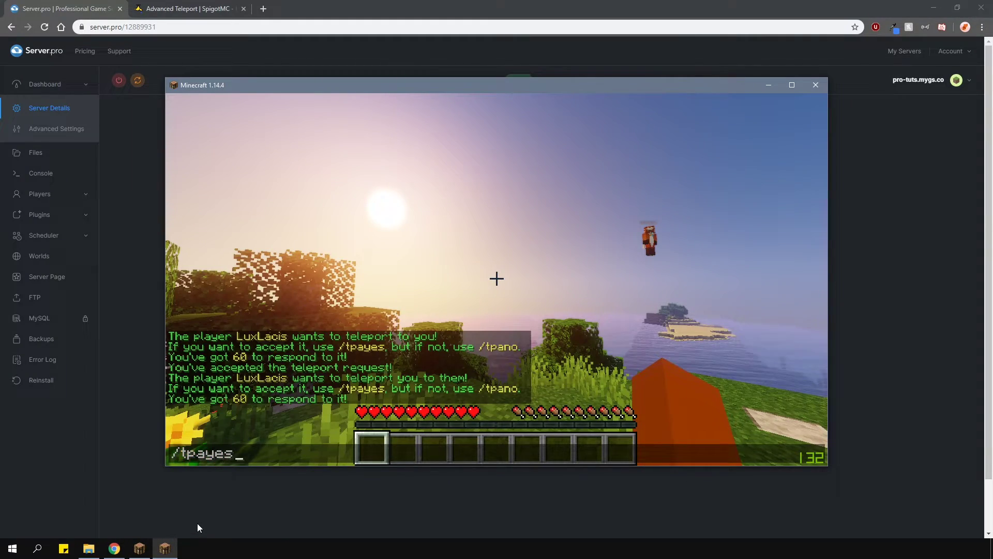
key("Return")
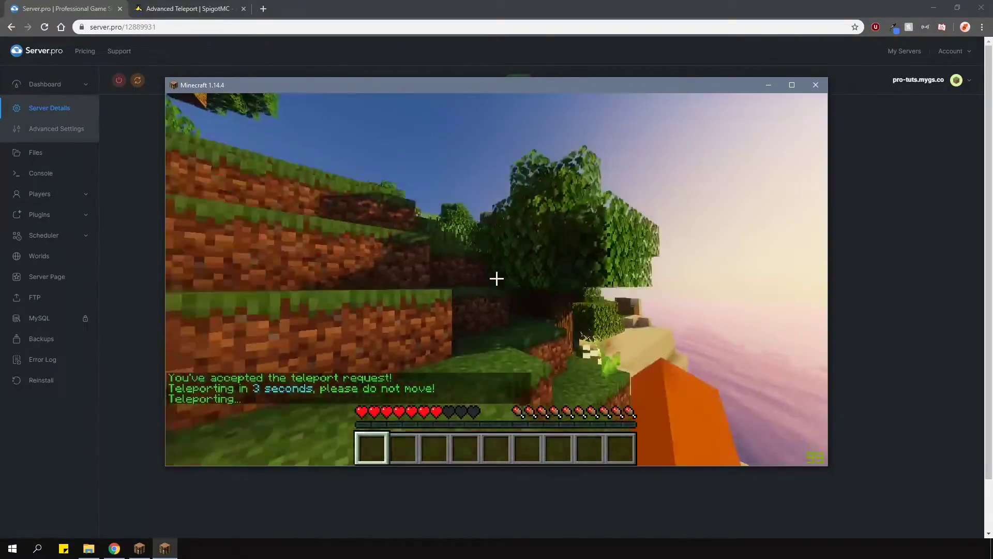
Random-teleport the first player with /tpr.
key("t")
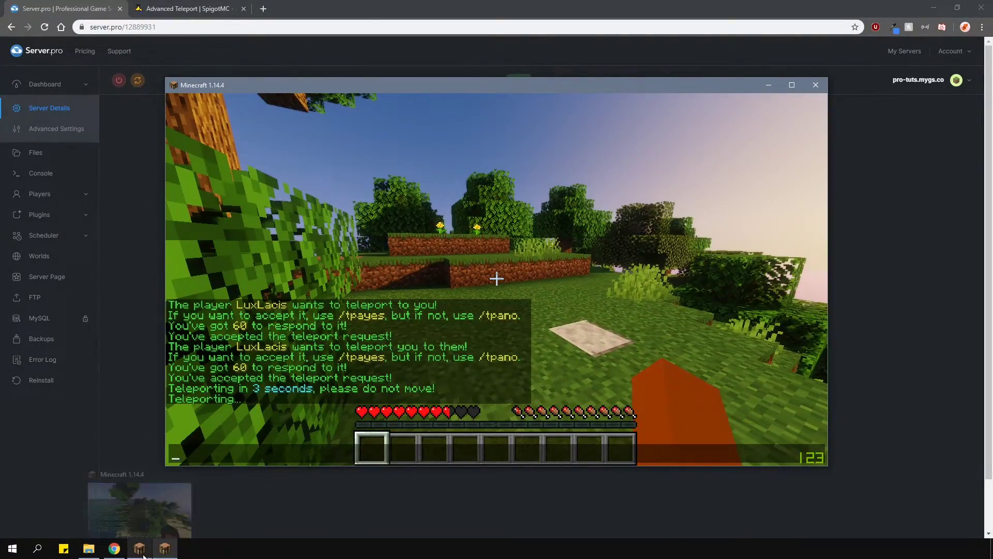
left_click(144, 556)
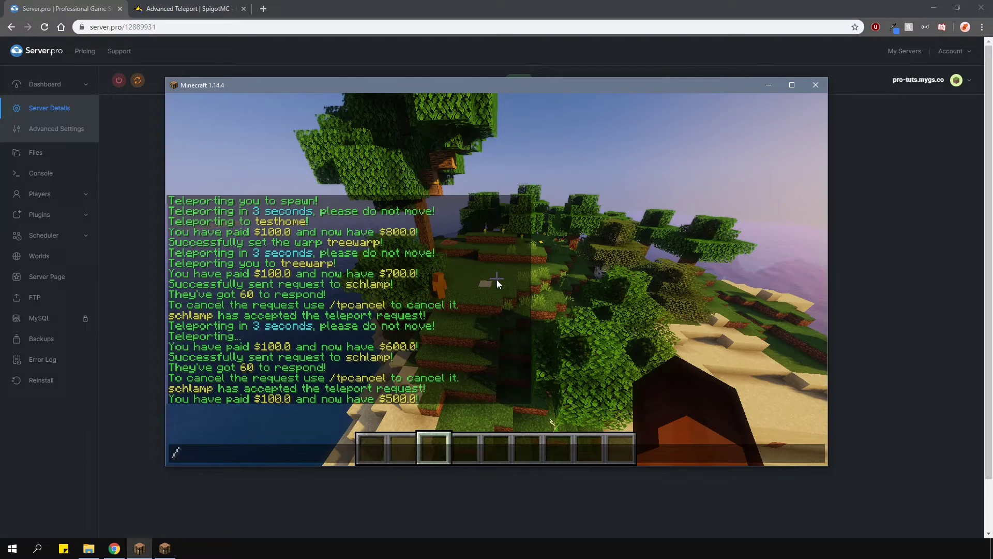
key("BackSpace")
type("r")
key("Return")
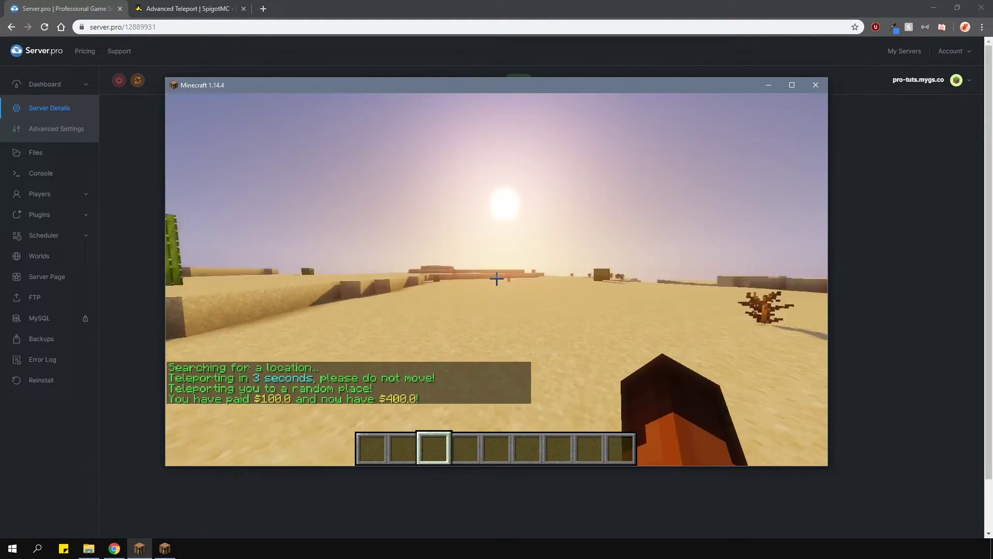
Place a Spruce Sign reading [RandomTP] and use it to teleport randomly, leaving $300.
key("e")
left_click(633, 158)
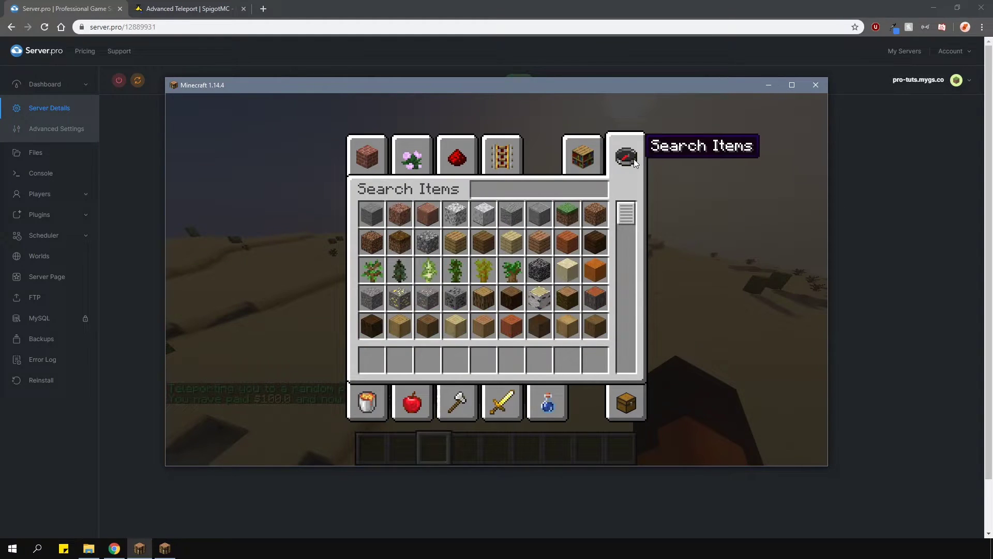
type("sig1e1")
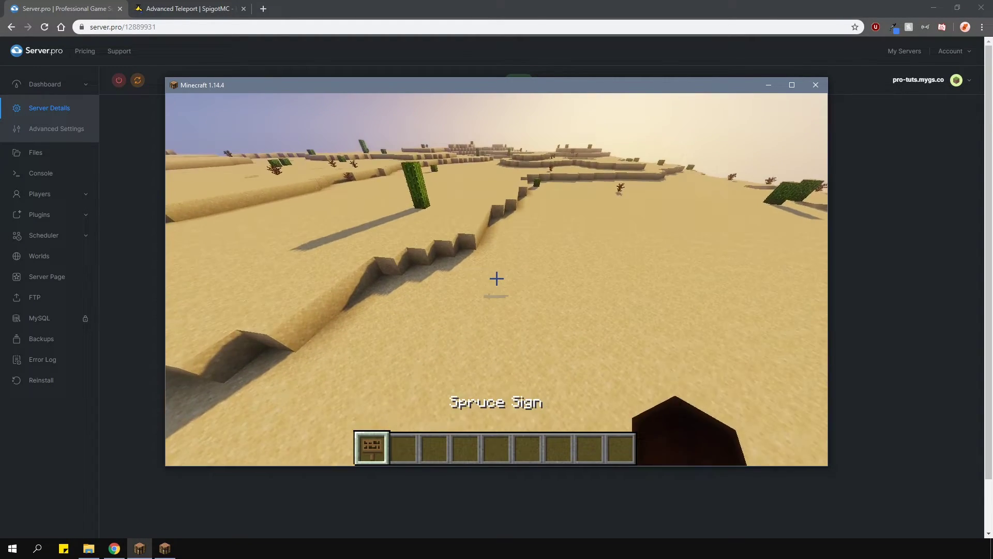
right_click(497, 279)
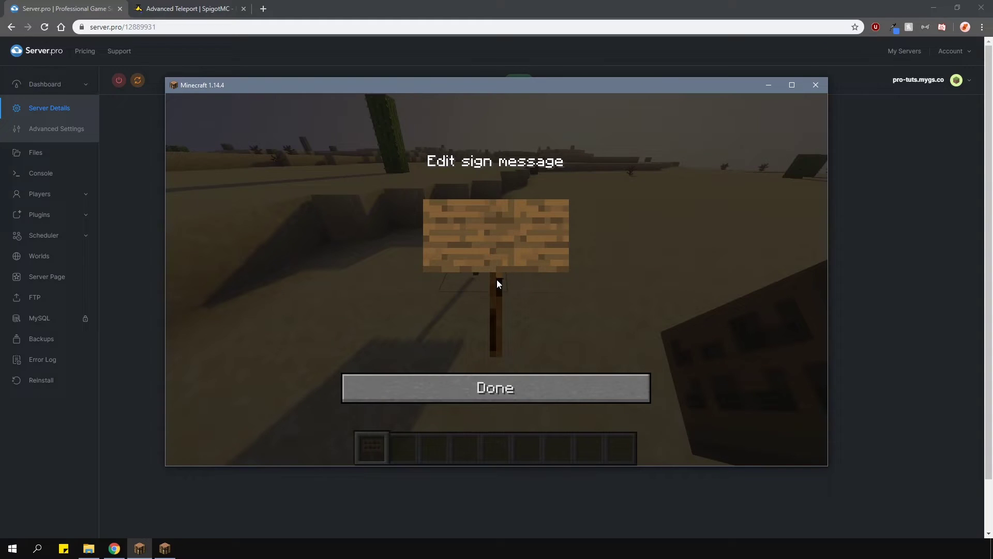
type("[RandomTP]")
left_click(505, 388)
key("w")
key("4")
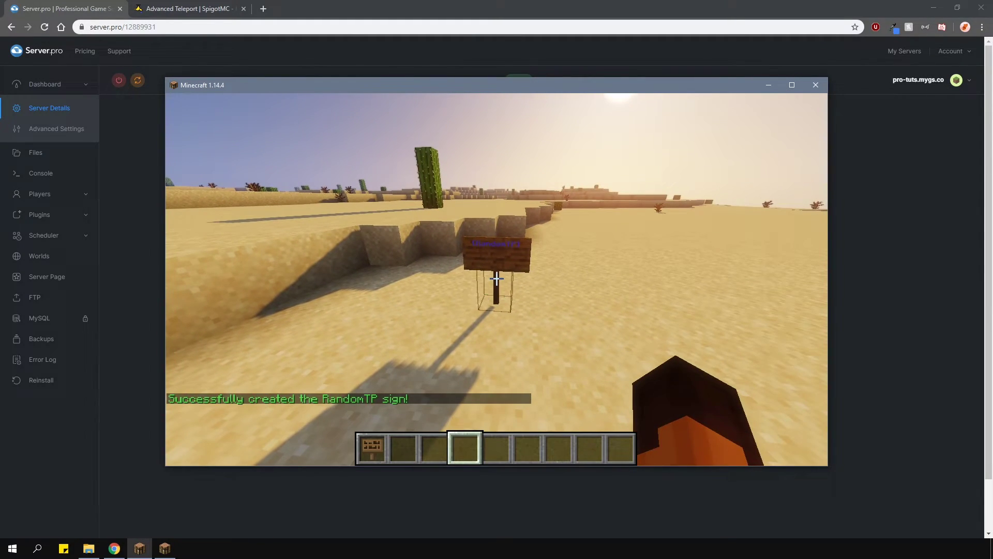
right_click(497, 278)
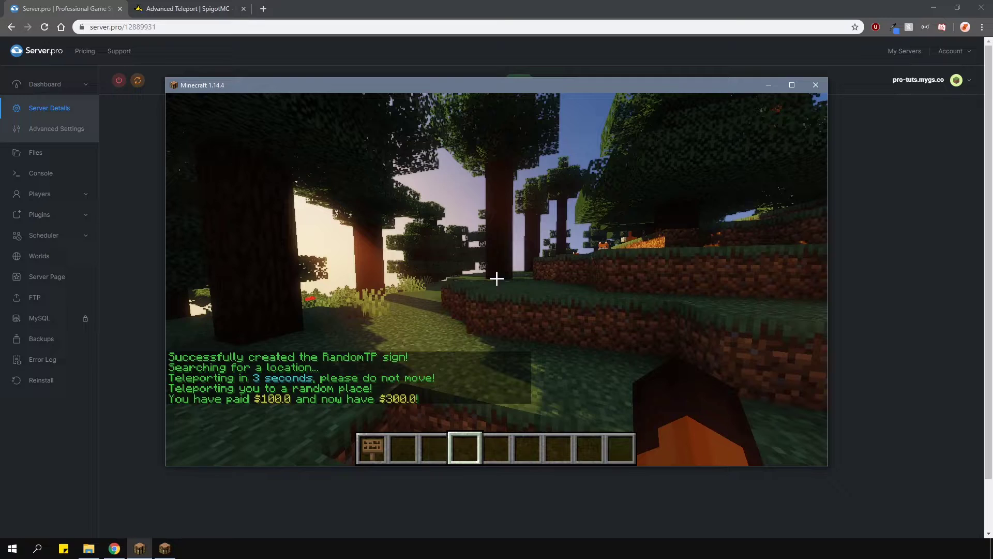
Place a Spruce Sign reading [Warp] / treewarp in the forest and use it to teleport.
key("2")
key("1")
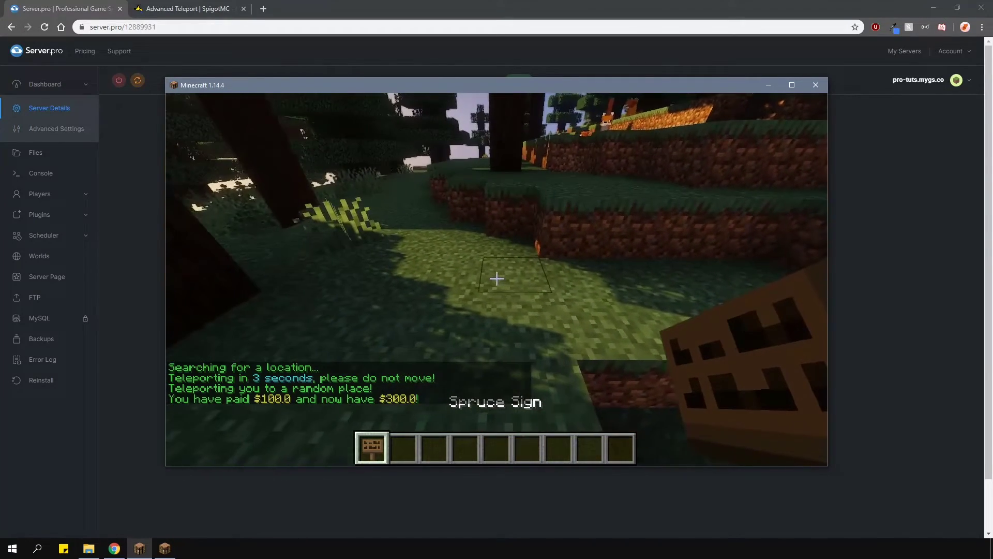
right_click(497, 278)
type("[W")
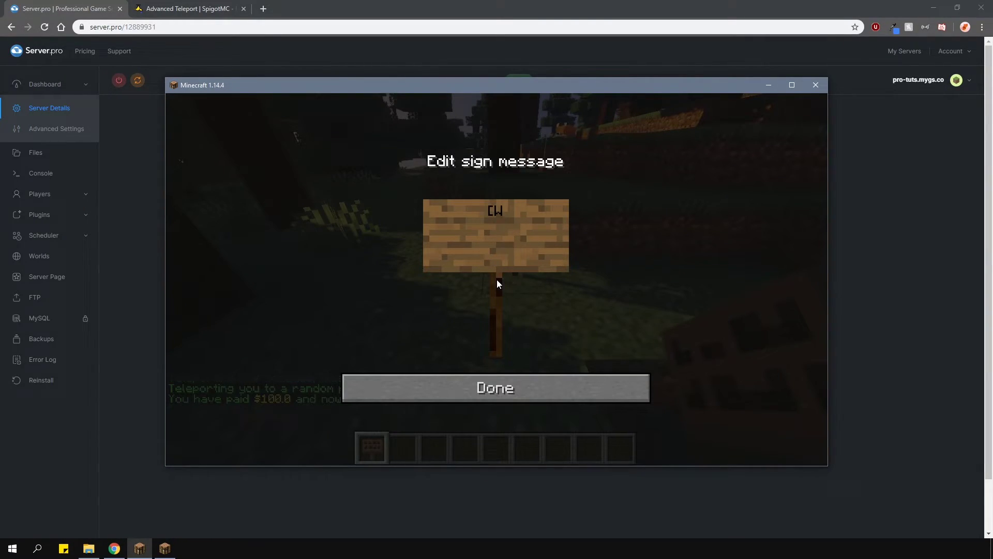
type("arp]")
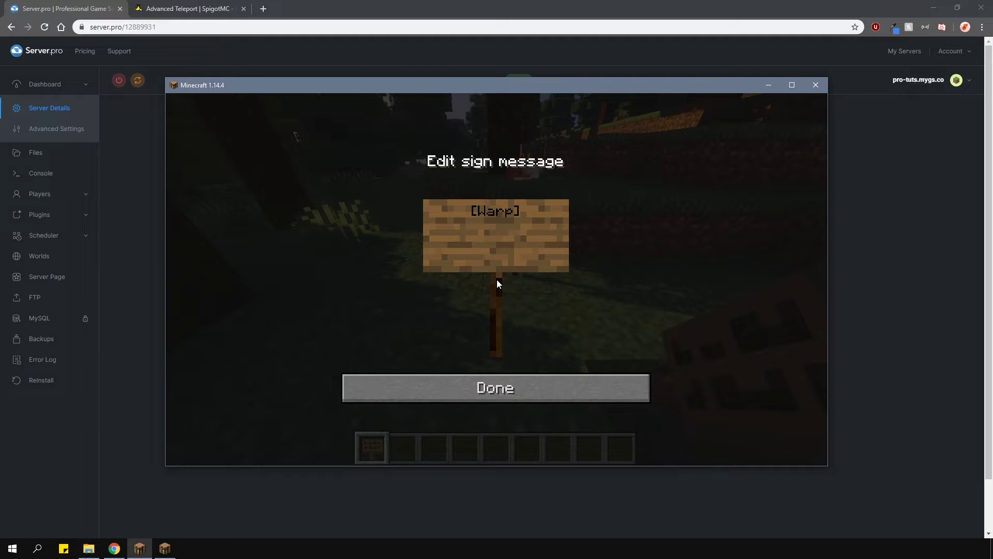
key("Return")
type("treewarp")
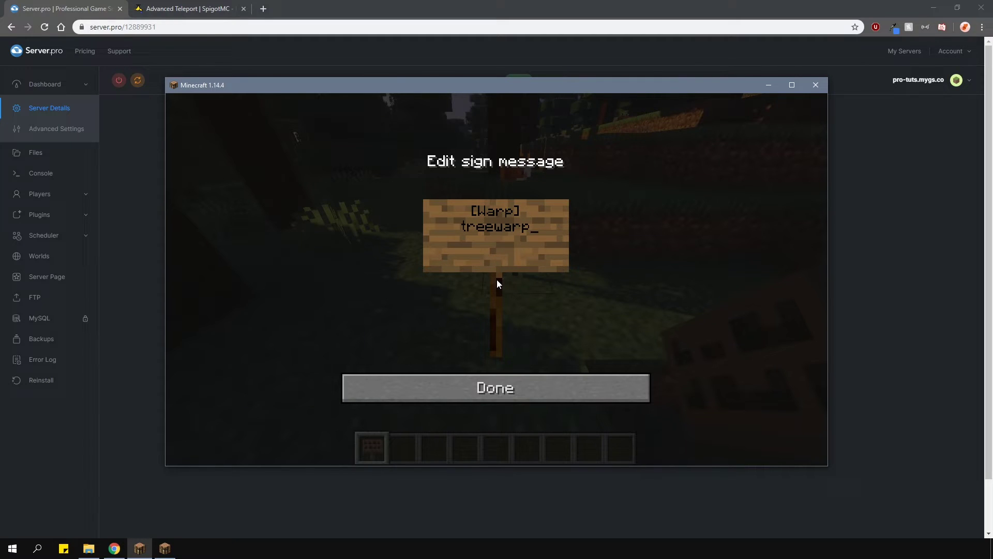
left_click(505, 378)
key("4")
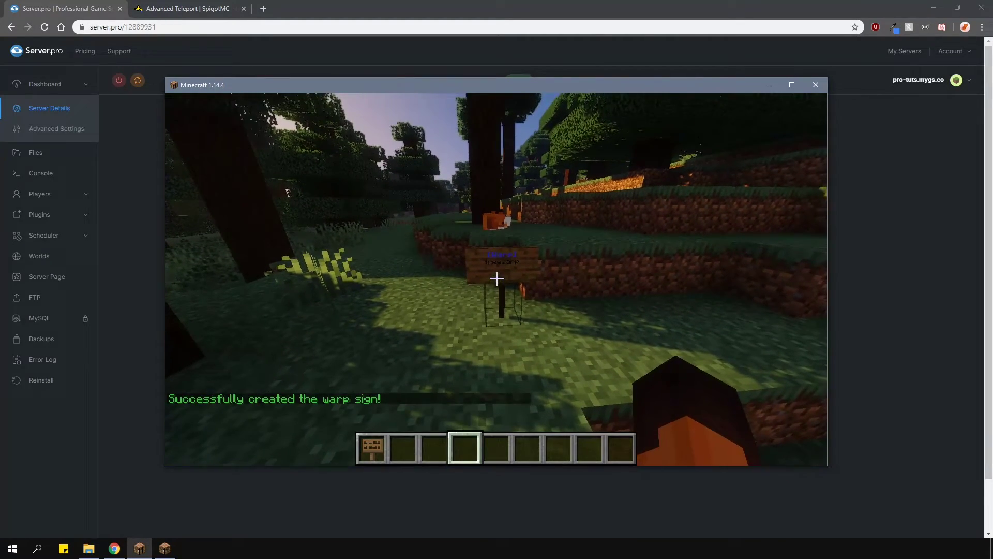
key("w")
right_click(497, 279)
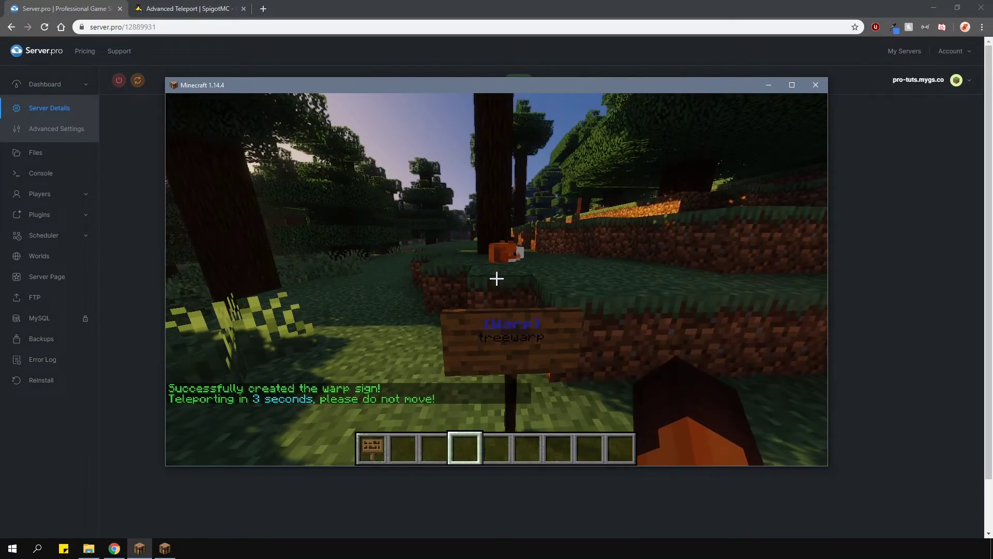